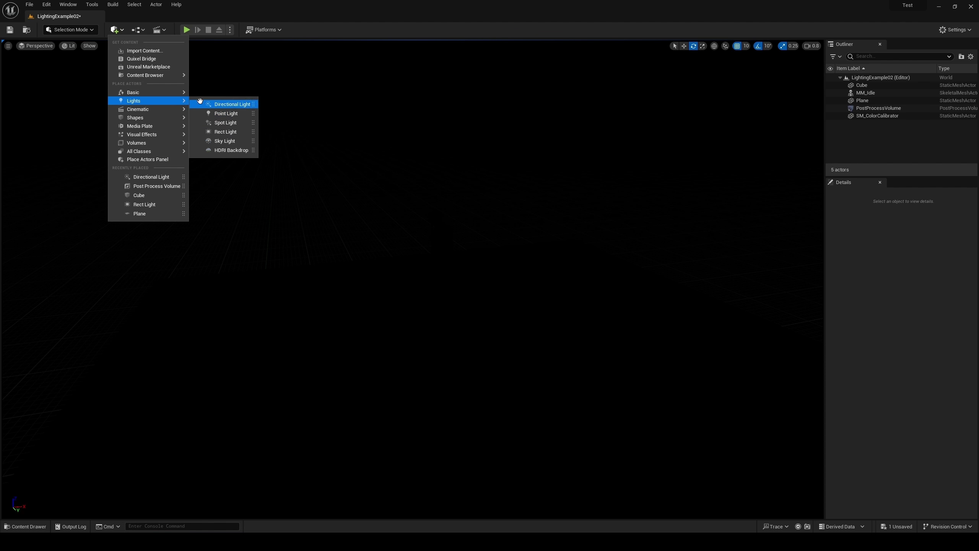
# Place a Directional Light into the level near the cube and mannequin.
pyautogui.click(147, 160)
pyautogui.click(42, 72)
pyautogui.moveTo(48, 100); pyautogui.dragTo(436, 283)
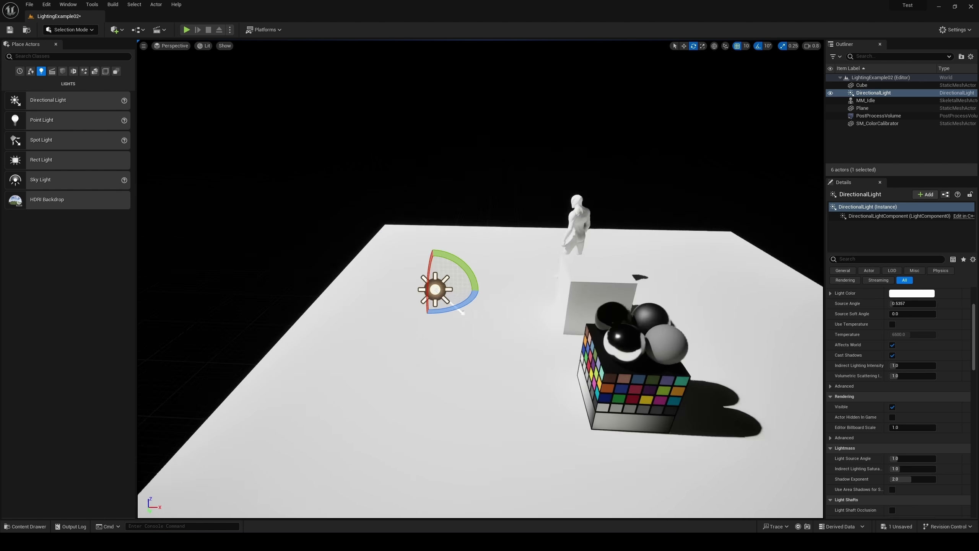
pyautogui.moveTo(442, 266); pyautogui.dragTo(495, 335, button='right')
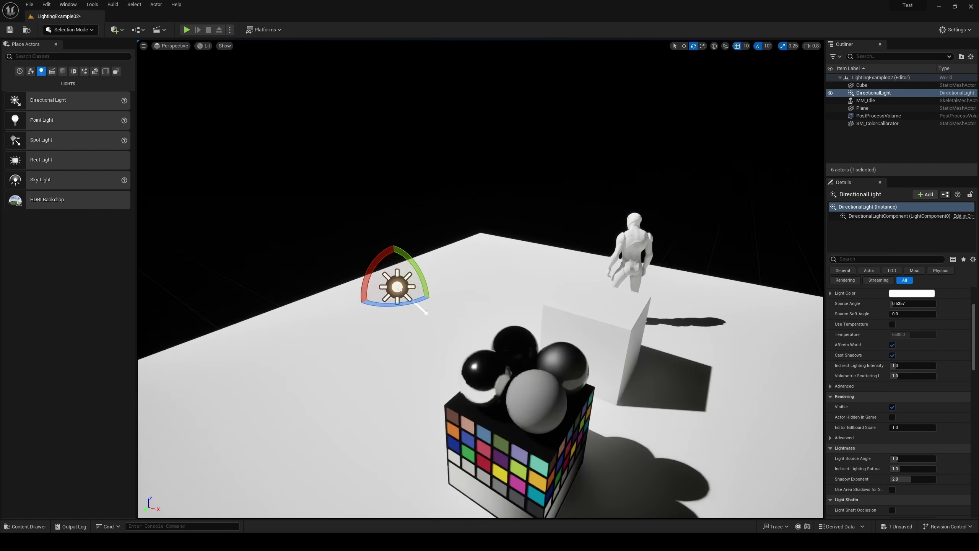
# Make the directional light Movable and raise its Intensity.
pyautogui.click(878, 116)
pyautogui.click(858, 260)
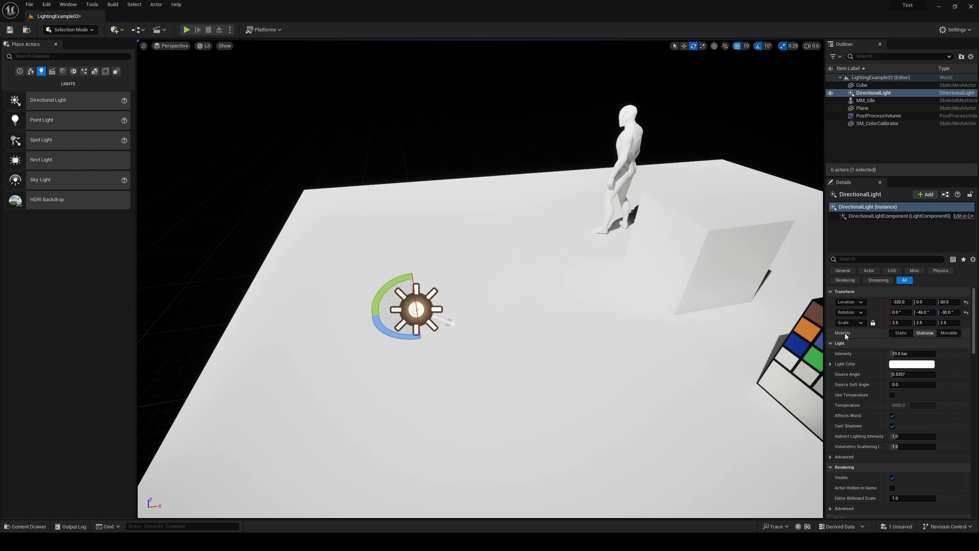
pyautogui.click(949, 333)
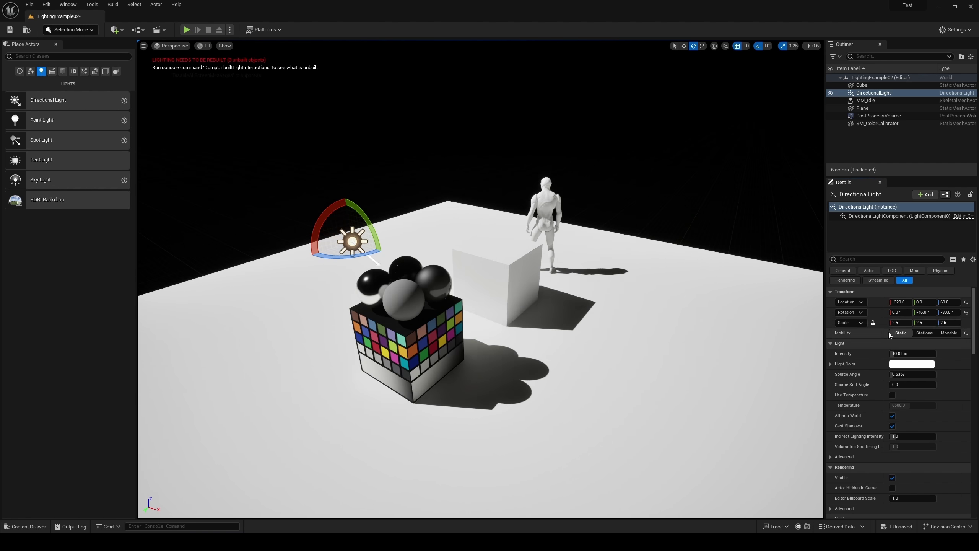
pyautogui.click(912, 353)
pyautogui.write('150')
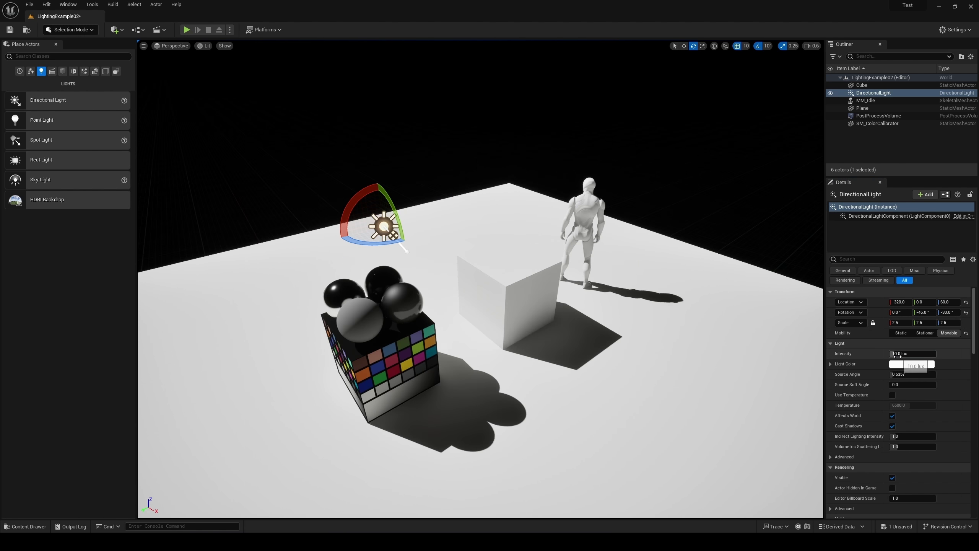
pyautogui.press('Return')
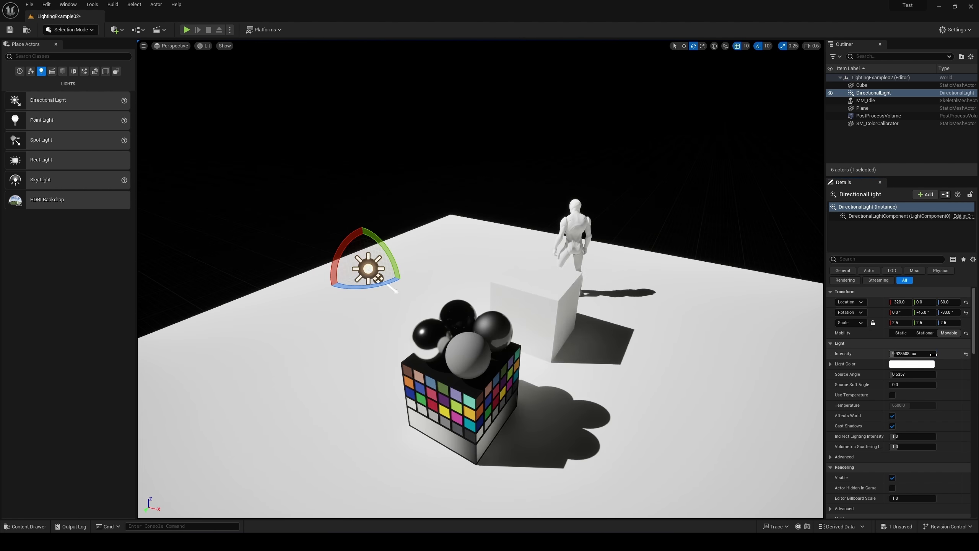
# Test a green Light Color, revert to white, and turn off Use Temperature.
pyautogui.click(912, 363)
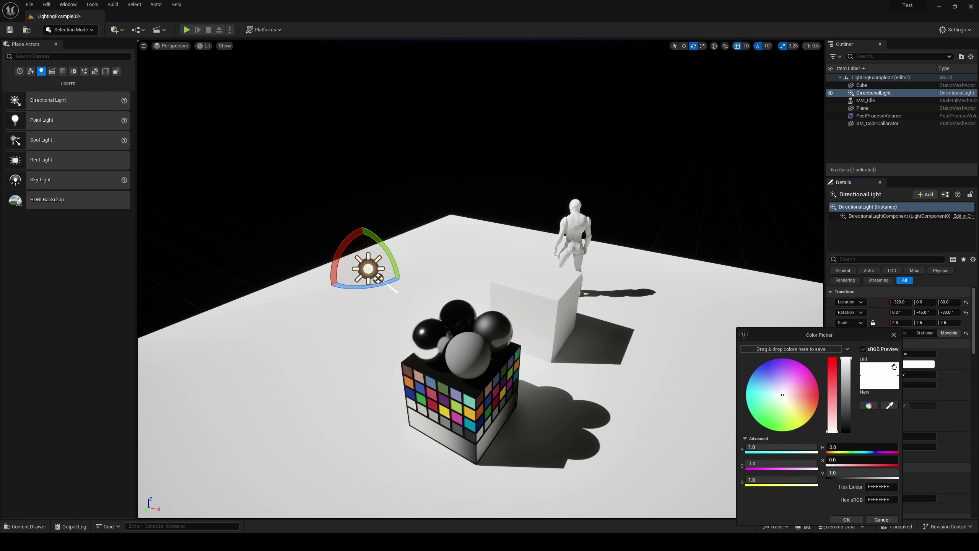
pyautogui.click(774, 418)
pyautogui.click(893, 334)
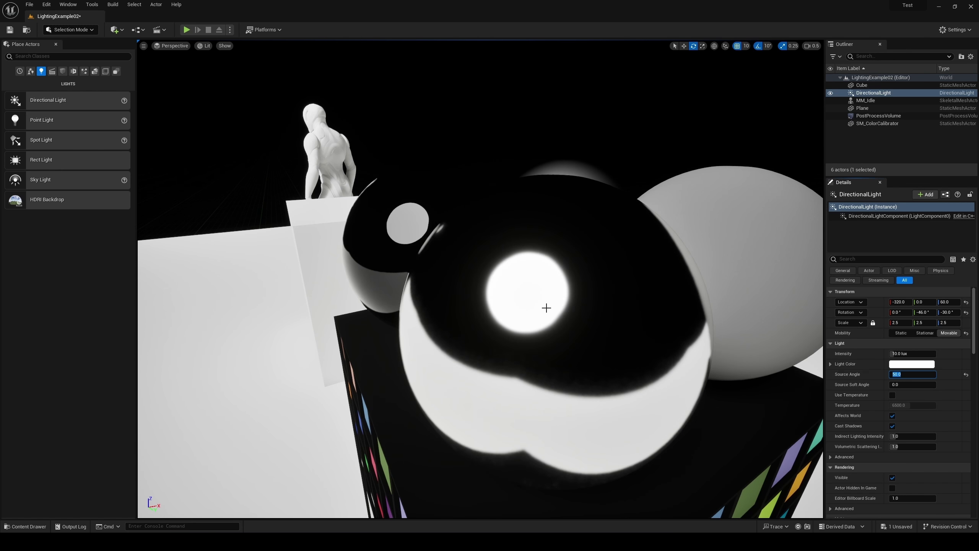
pyautogui.moveTo(546, 308); pyautogui.dragTo(546, 308, button='right')
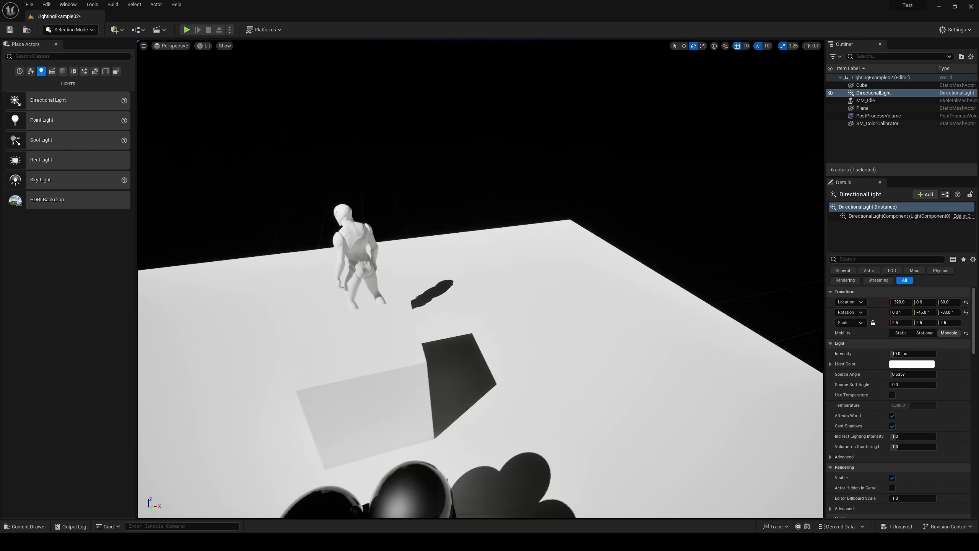
pyautogui.click(893, 395)
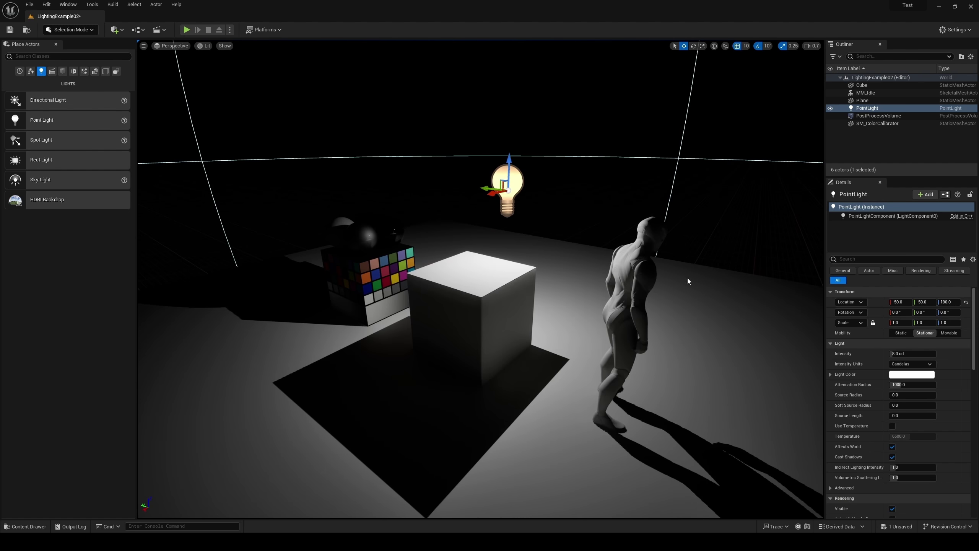
pyautogui.keyDown('alt'); pyautogui.moveTo(630, 280); pyautogui.dragTo(536, 344); pyautogui.keyUp('alt')
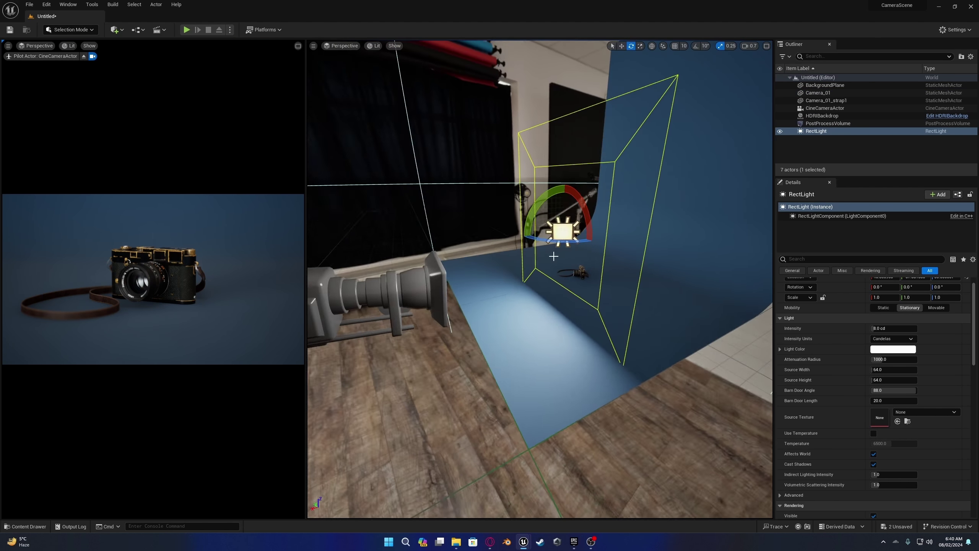
# Aim the RectLight by piloting it, search 'ray' in Details, and edit its Intensity.
pyautogui.hotkey('ctrl', 'shift', 'p')
pyautogui.moveTo(554, 257)
pyautogui.mouseDown(button='right')
pyautogui.moveTo(489, 261)
pyautogui.moveTo(581, 261)
pyautogui.moveTo(489, 276)
pyautogui.mouseUp(button='right')
pyautogui.hotkey('ctrl', 'shift', 'p')
pyautogui.click(857, 258)
pyautogui.write('ray')
pyautogui.hotkey('ctrl', 'shift', 'p')
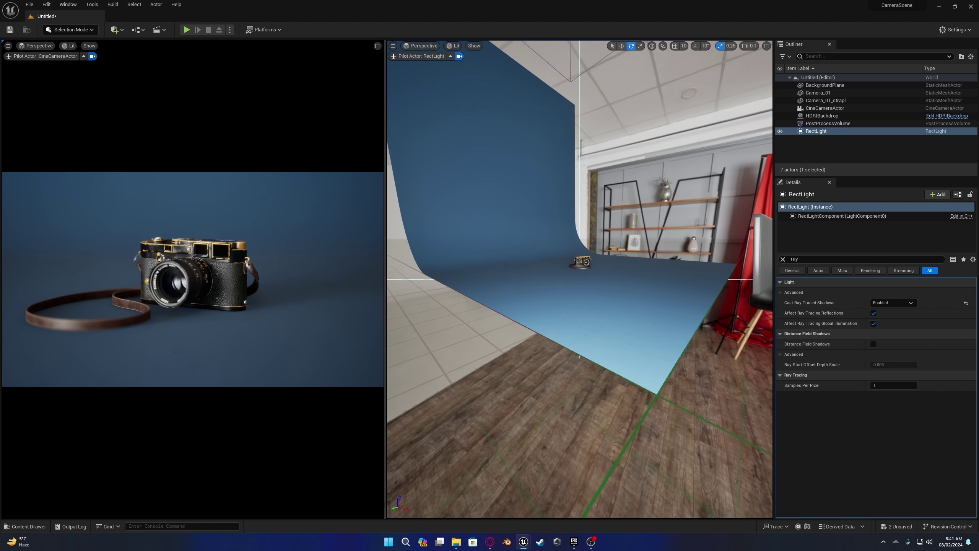
pyautogui.moveTo(607, 323); pyautogui.dragTo(581, 324, button='right')
pyautogui.click(783, 259)
pyautogui.click(888, 344)
# Duplicate the RectLight, pilot RectLight2 toward the camera's front and set its Intensity.
pyautogui.hotkey('ctrl', 'd')
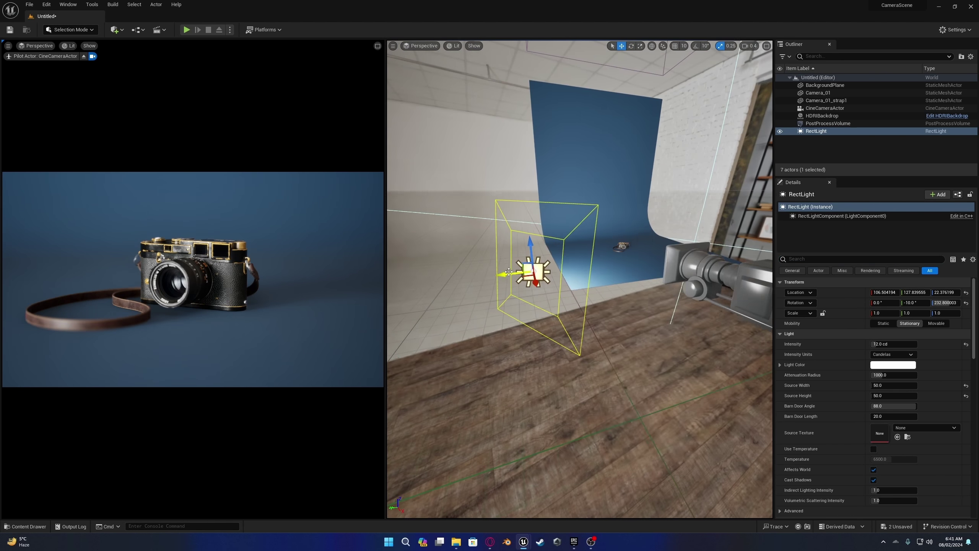
pyautogui.rightClick(612, 274)
pyautogui.click(643, 290)
pyautogui.moveTo(581, 276)
pyautogui.mouseDown(button='right')
pyautogui.moveTo(536, 276)
pyautogui.moveTo(597, 283)
pyautogui.mouseUp(button='right')
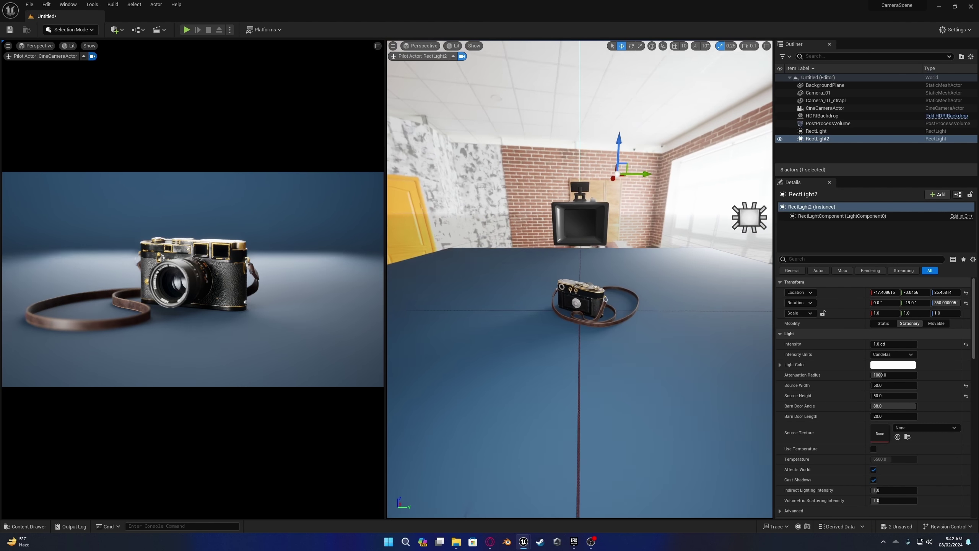
pyautogui.click(891, 344)
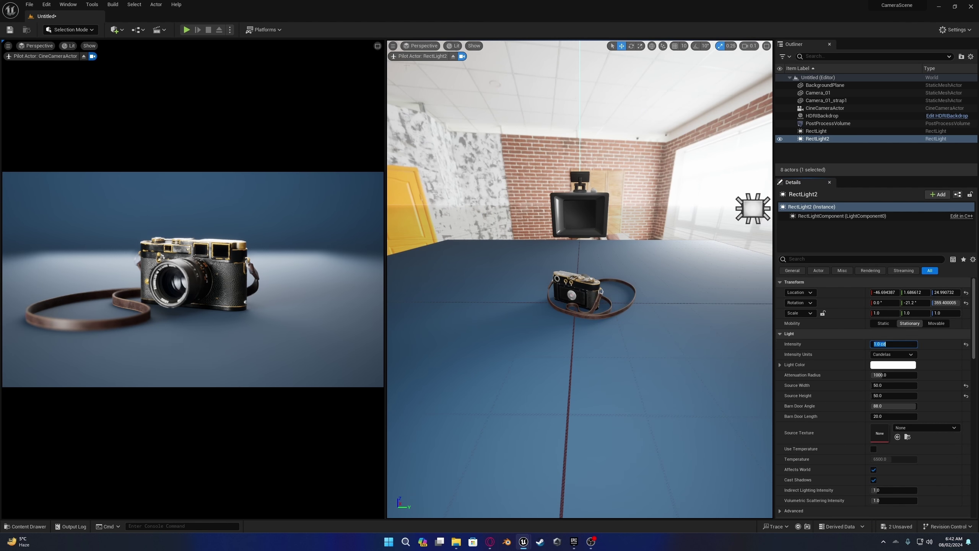
pyautogui.click(462, 56)
pyautogui.moveTo(582, 276); pyautogui.dragTo(535, 291, button='right')
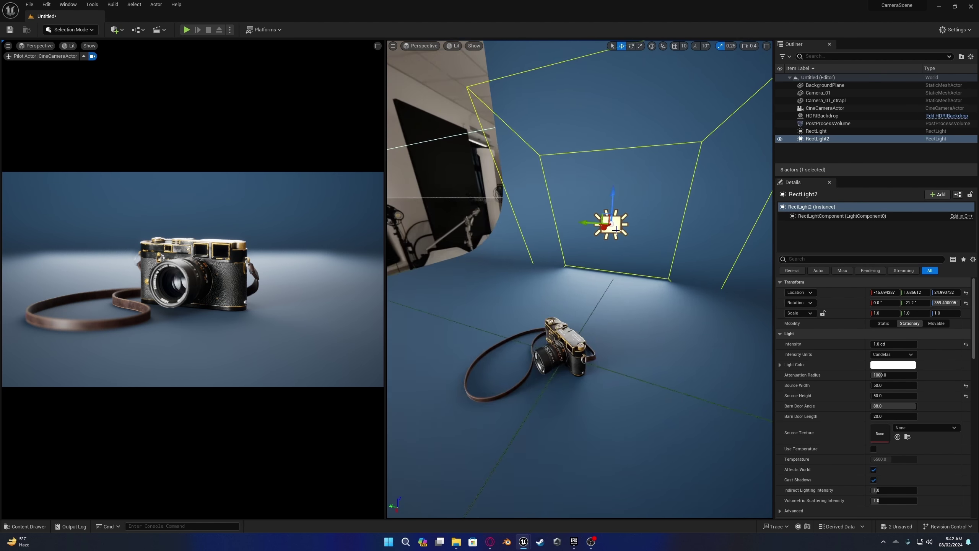
pyautogui.scroll(-10, 808, 410)
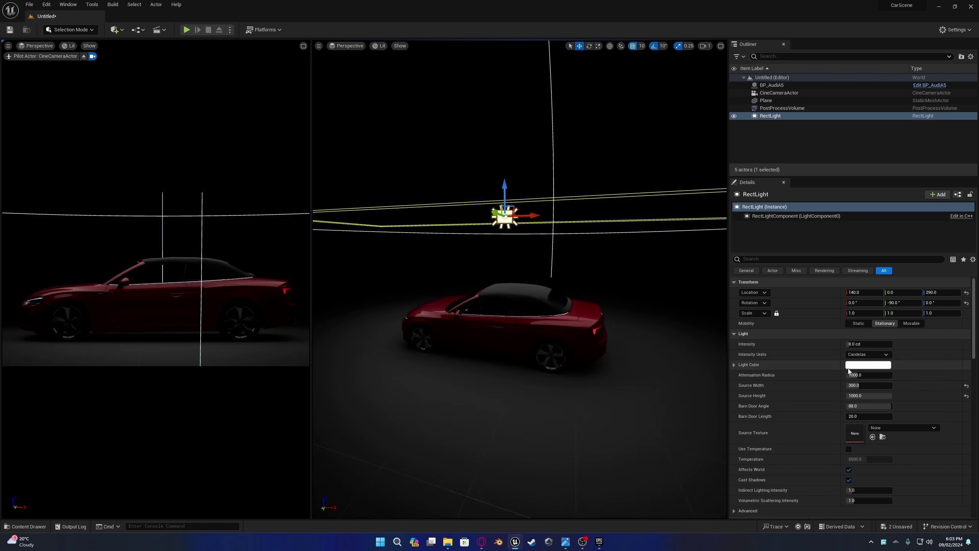
# Alt-drag a copy of RectLight with Source Width 150, Intensity 60 cd, Location Y 490.
pyautogui.moveTo(536, 291); pyautogui.dragTo(581, 276, button='right')
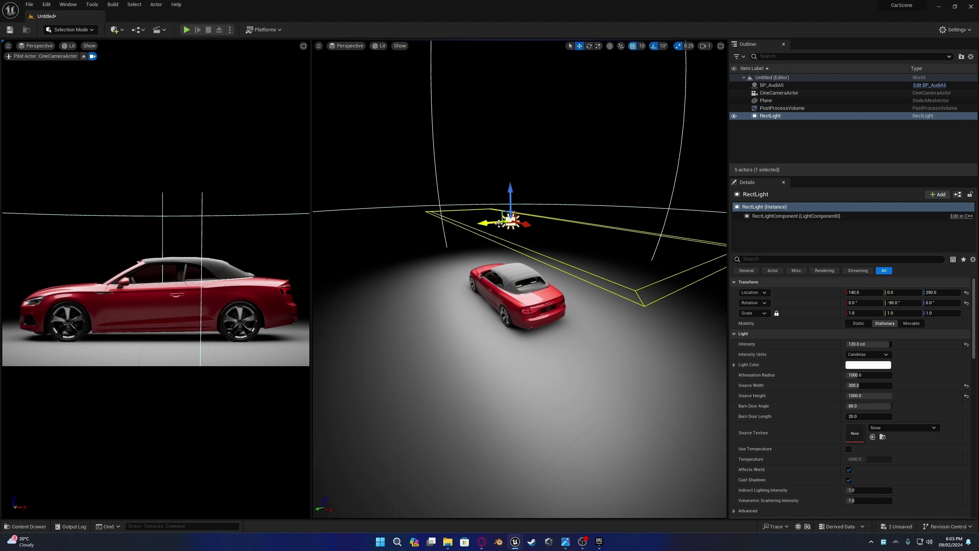
pyautogui.keyDown('alt'); pyautogui.moveTo(505, 219); pyautogui.dragTo(385, 229); pyautogui.keyUp('alt')
pyautogui.press('e')
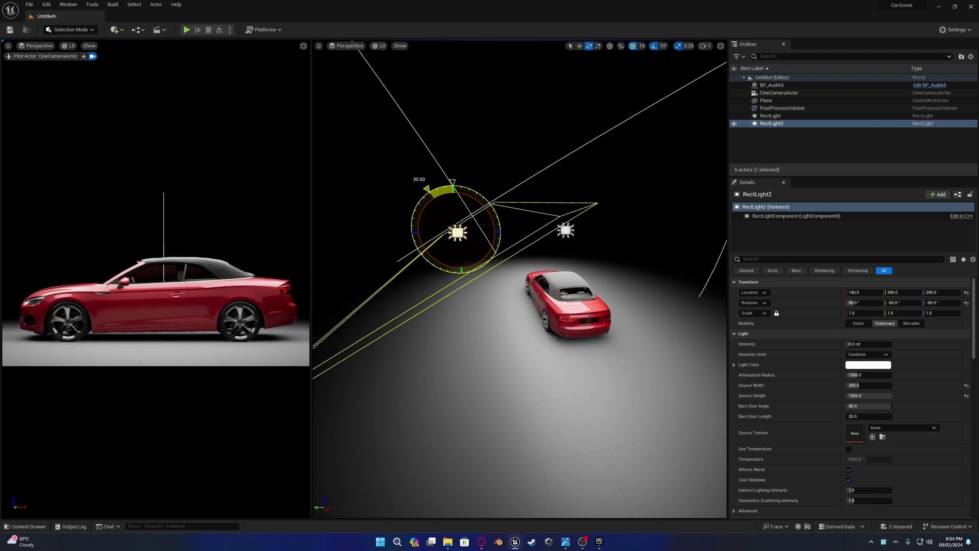
pyautogui.moveTo(395, 229); pyautogui.dragTo(490, 230, button='right')
pyautogui.moveTo(850, 385); pyautogui.dragTo(856, 385)
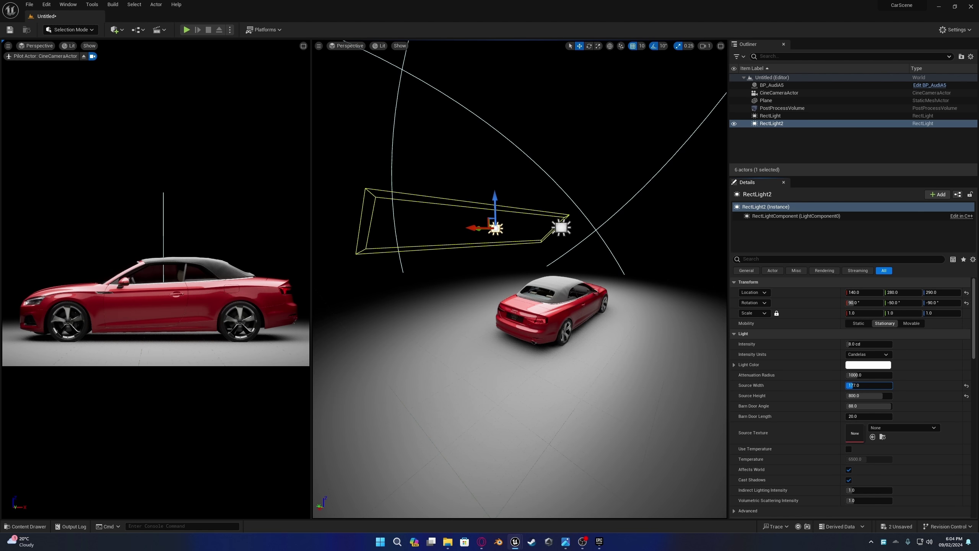
pyautogui.moveTo(864, 344); pyautogui.dragTo(888, 344)
pyautogui.moveTo(504, 291); pyautogui.dragTo(504, 291, button='right')
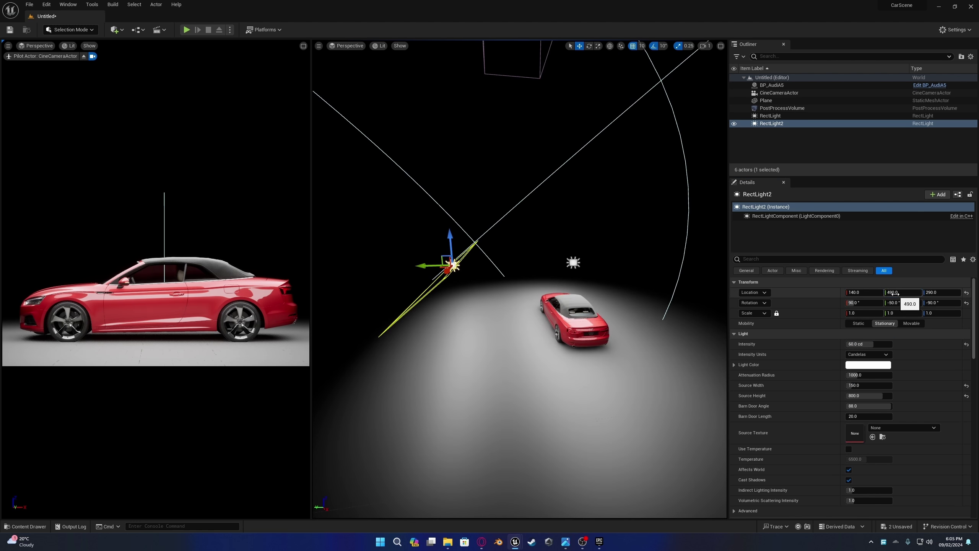
# Duplicate the side light and mirror it to Y -490 on the car's other flank.
pyautogui.hotkey('ctrl', 'd')
pyautogui.write('490')
pyautogui.press('Return')
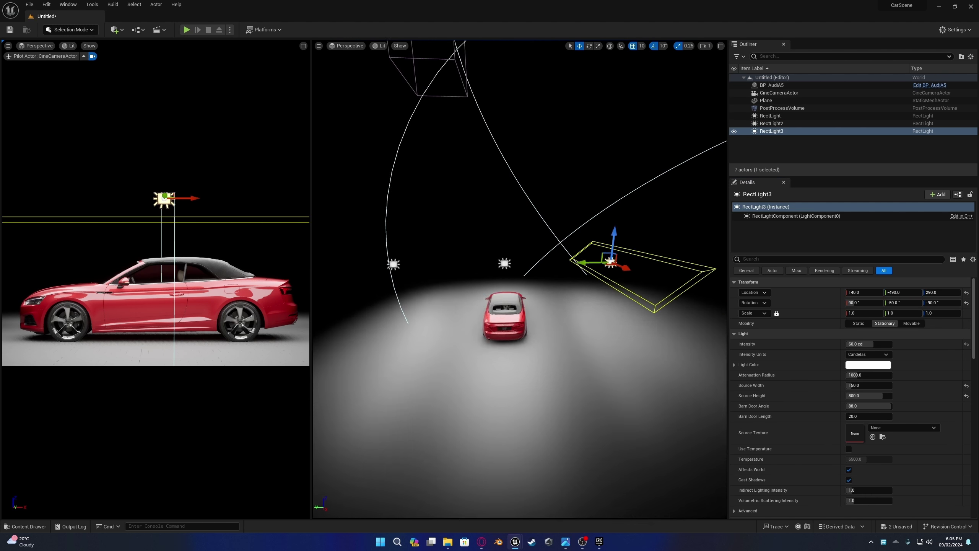
pyautogui.press('e')
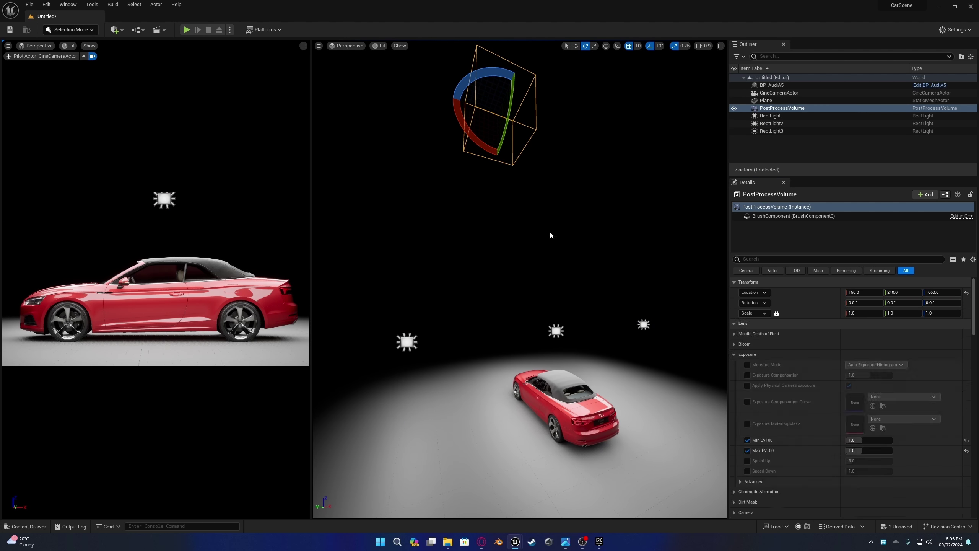
pyautogui.scroll(-10, 784, 363)
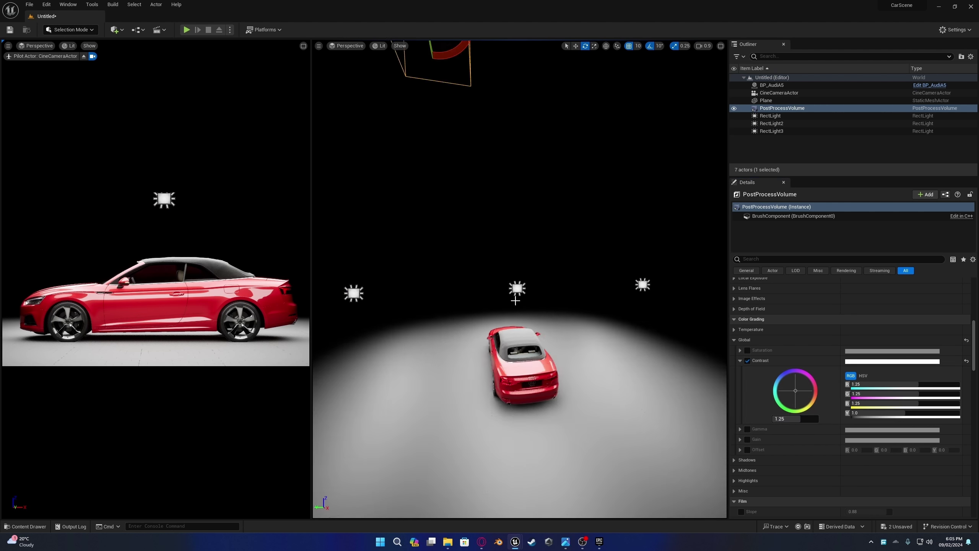
pyautogui.click(350, 289)
pyautogui.moveTo(340, 287); pyautogui.dragTo(340, 287, button='right')
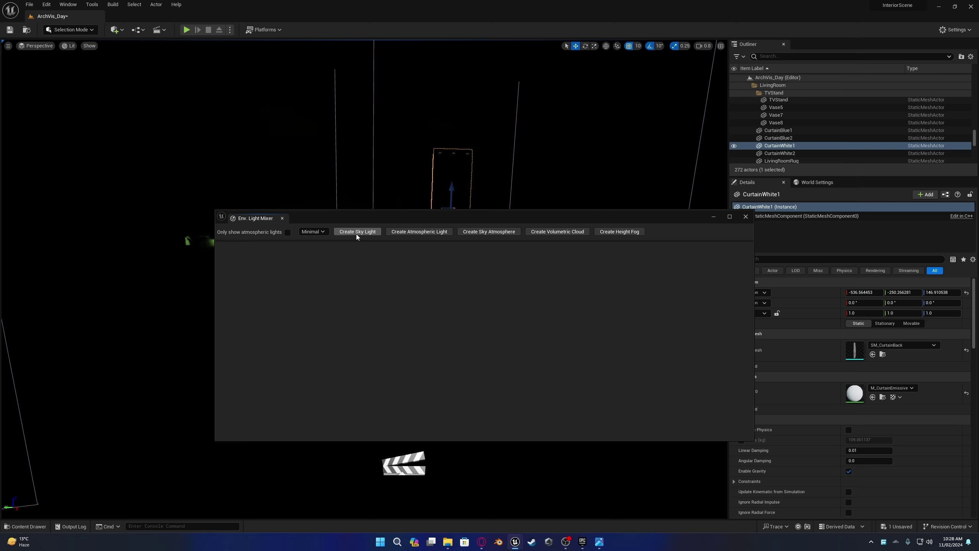
# Create the sky light, atmosphere and fog from the Environment Light Mixer.
pyautogui.click(357, 232)
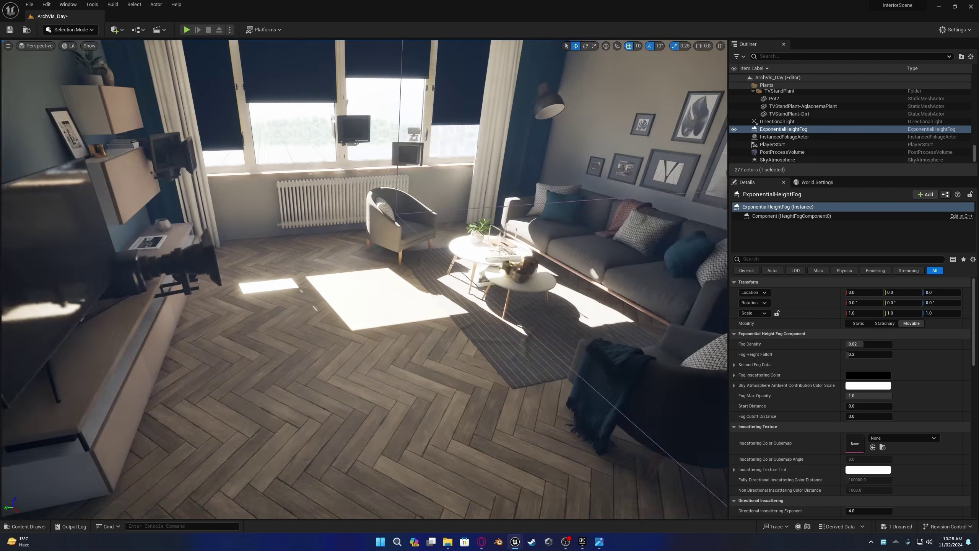
pyautogui.moveTo(429, 285); pyautogui.dragTo(469, 282, button='right')
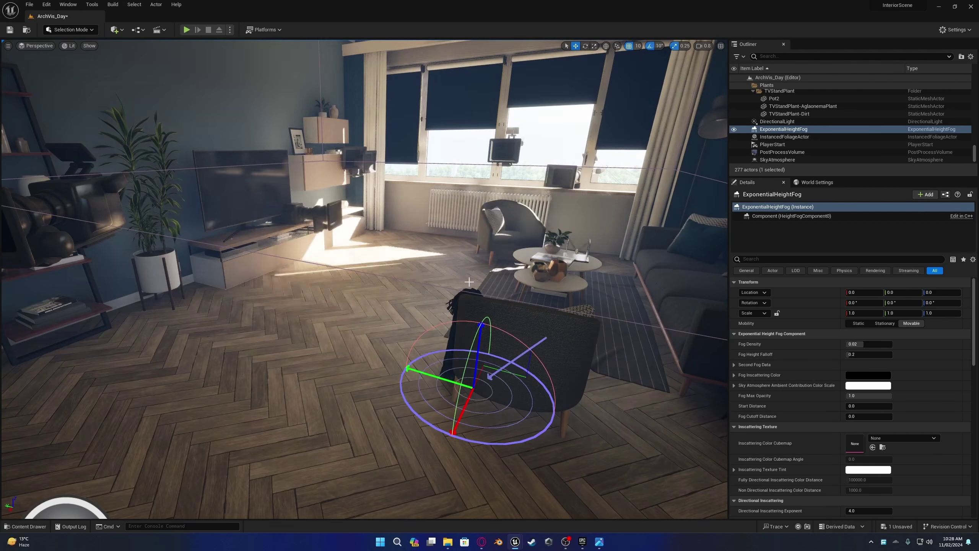
pyautogui.moveTo(469, 281); pyautogui.dragTo(474, 276, button='right')
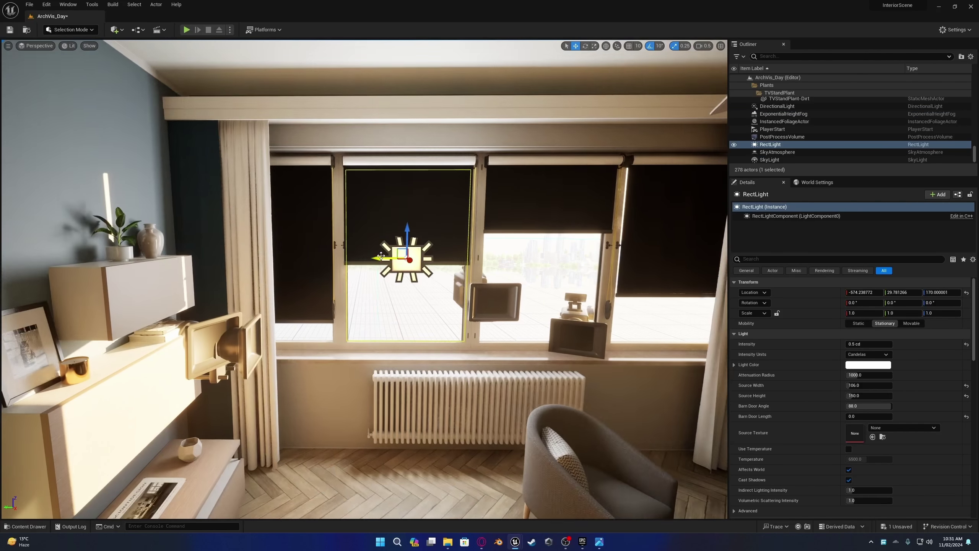
# Alt-drag RectLight copies along the windows and set all six to Temperature 5500 K.
pyautogui.moveTo(406, 259)
pyautogui.keyDown('alt'); pyautogui.mouseDown()
pyautogui.moveTo(281, 256)
pyautogui.moveTo(684, 255)
pyautogui.mouseUp(); pyautogui.keyUp('alt')
pyautogui.keyDown('shift'); pyautogui.click(770, 113); pyautogui.keyUp('shift')
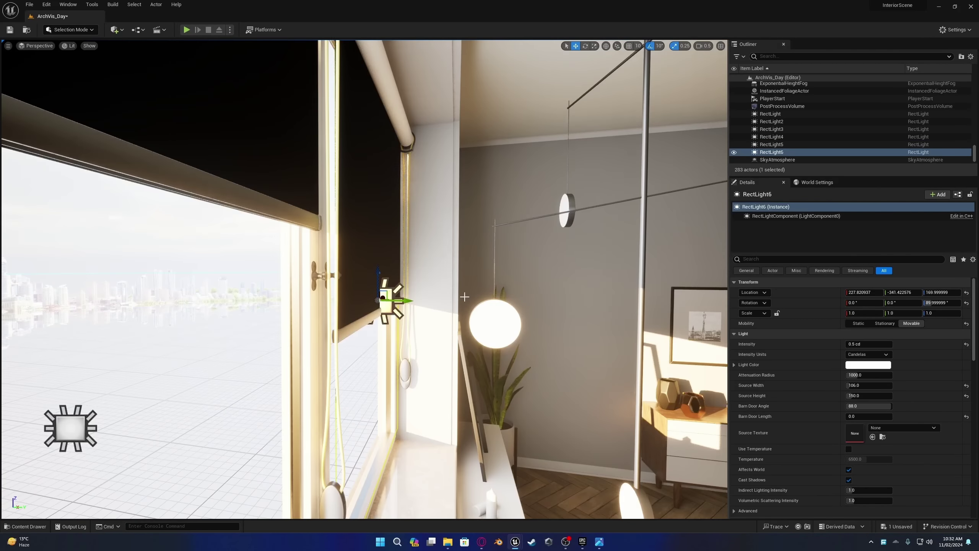
pyautogui.keyDown('shift'); pyautogui.click(771, 113); pyautogui.keyUp('shift')
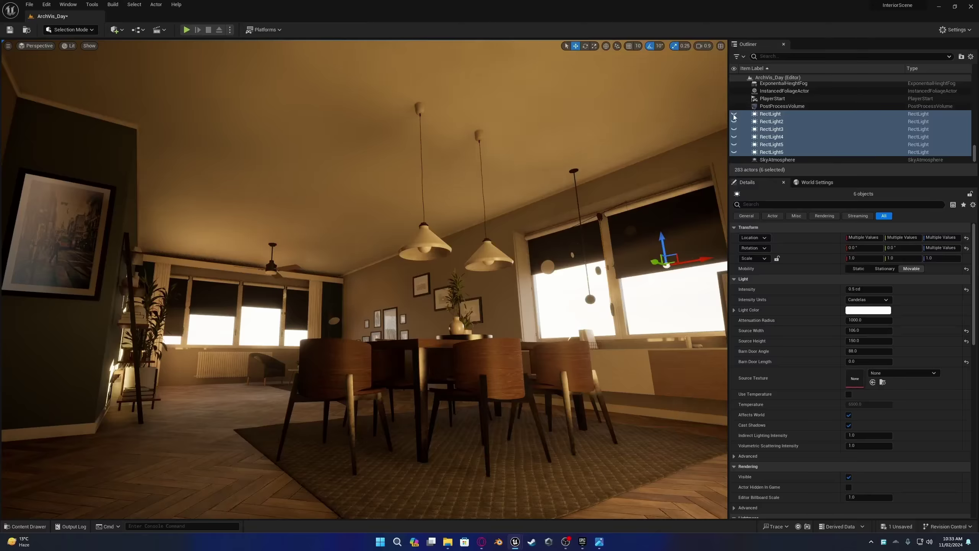
pyautogui.write('500')
pyautogui.press('Return')
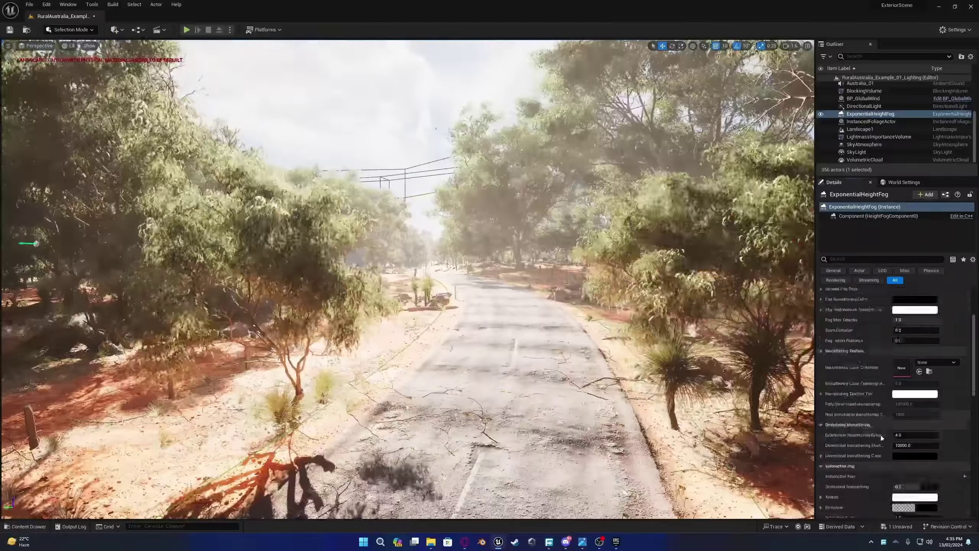
# Select the DirectionalLight and enable Light Shaft Occlusion and Bloom for sun rays through the trees.
pyautogui.click(863, 106)
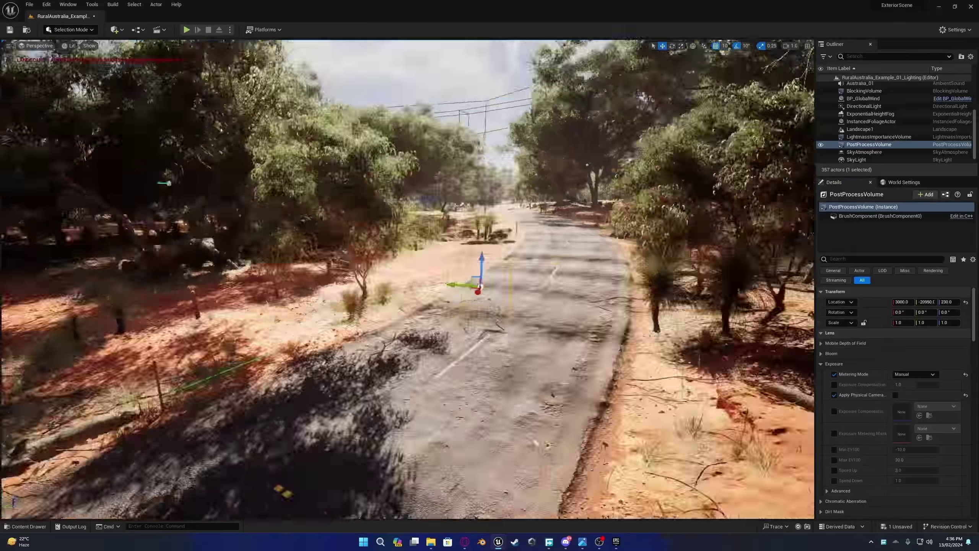
pyautogui.moveTo(468, 341); pyautogui.dragTo(469, 341, button='right')
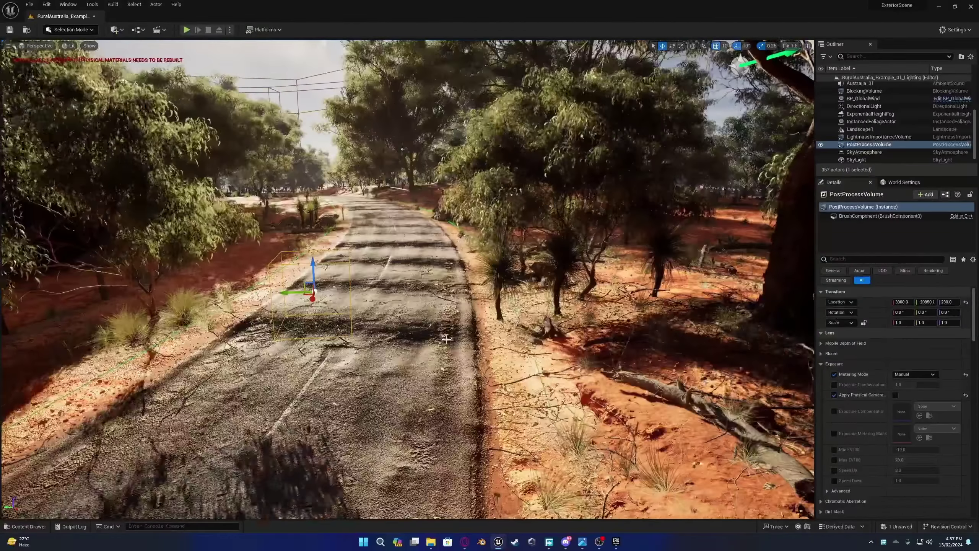
pyautogui.moveTo(468, 341); pyautogui.dragTo(490, 333, button='right')
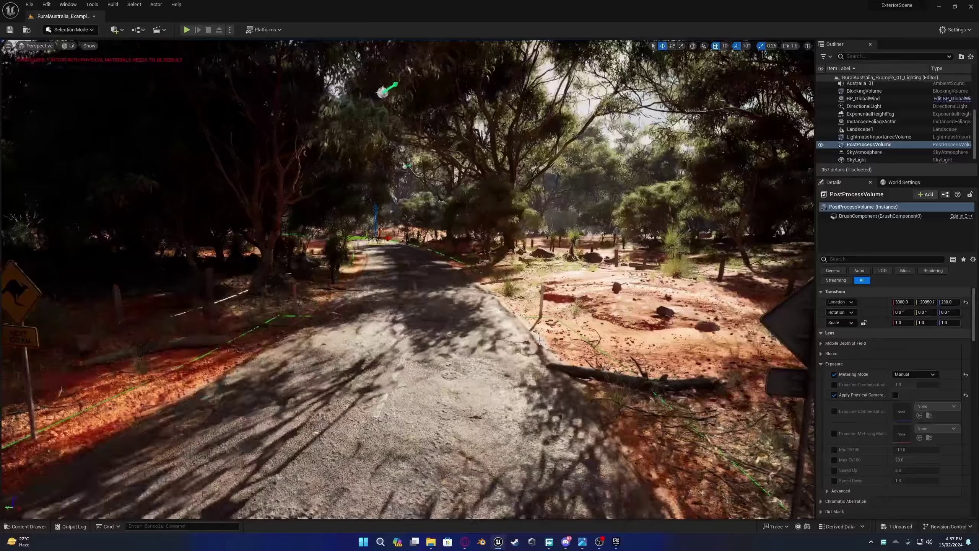
pyautogui.click(864, 105)
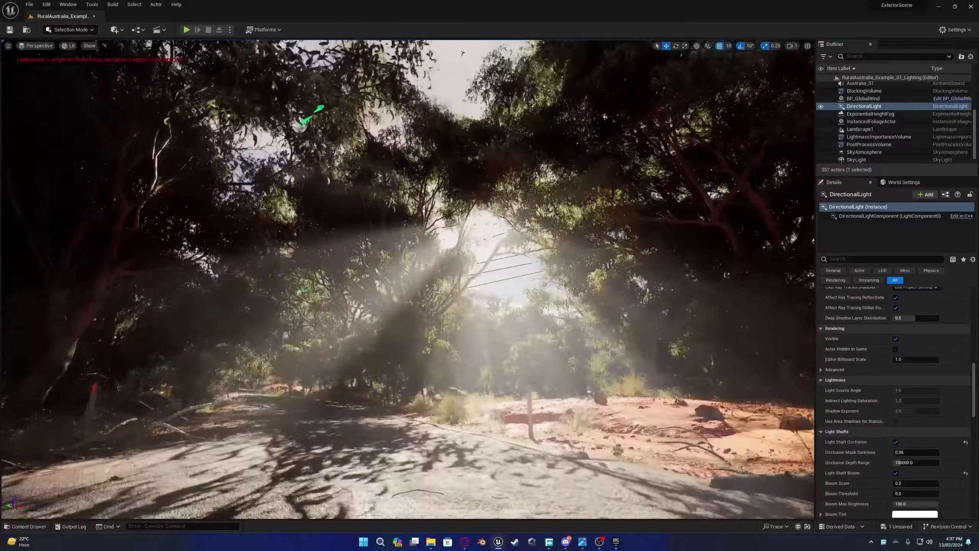